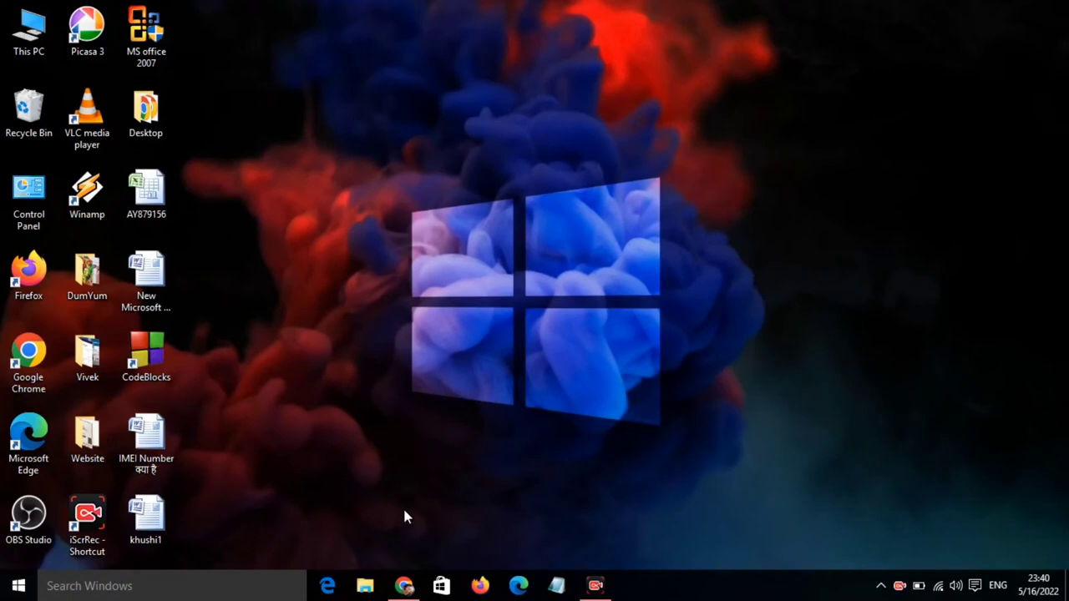
- Restore the Chrome window showing the YouTube channel home page
left_click(403, 587)
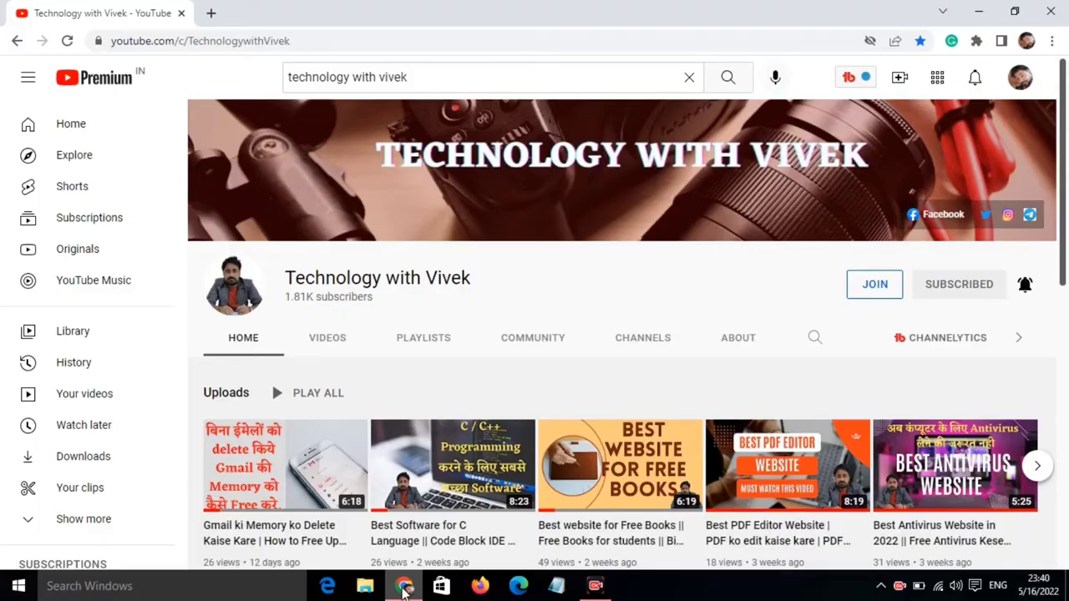
- Minimize the Chrome window to show the Windows desktop
left_click(404, 587)
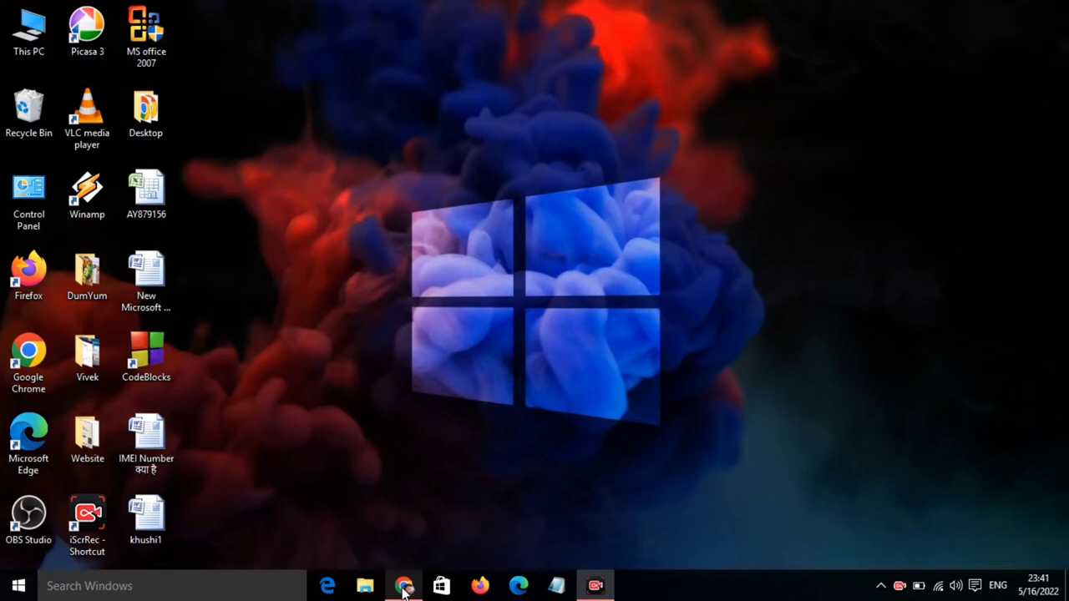
- Open the 'IMEI Number क्या है' document and start Save As from the Office menu
double_click(157, 455)
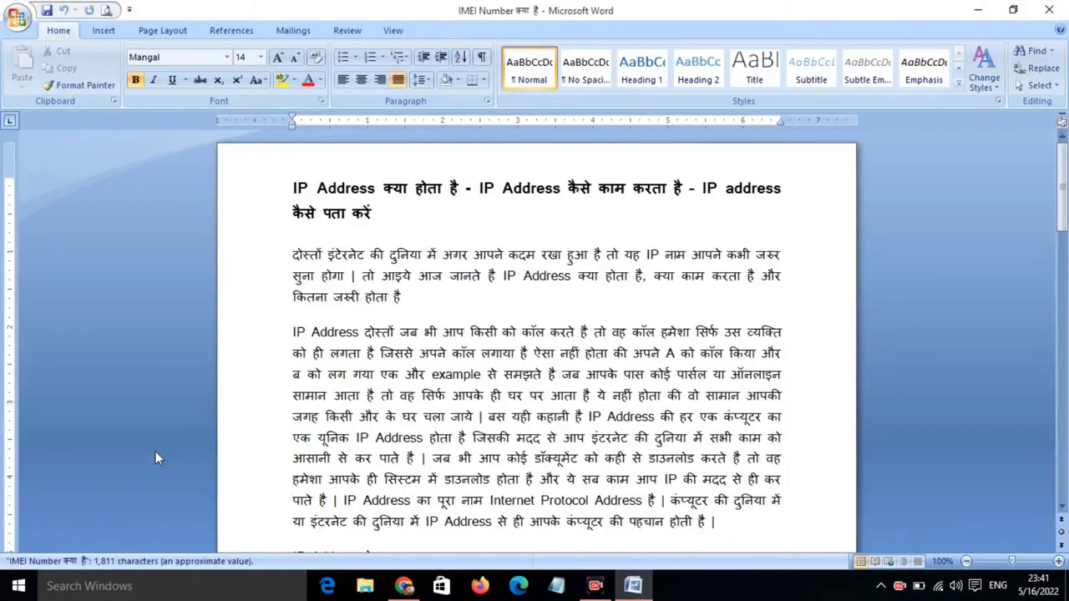
left_click(15, 20)
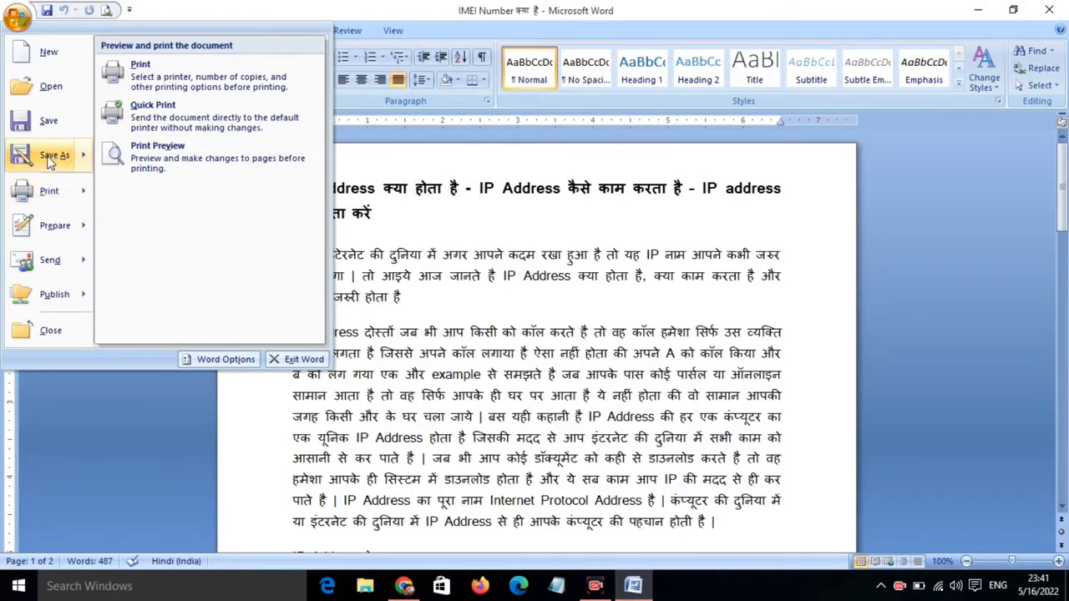
left_click(48, 159)
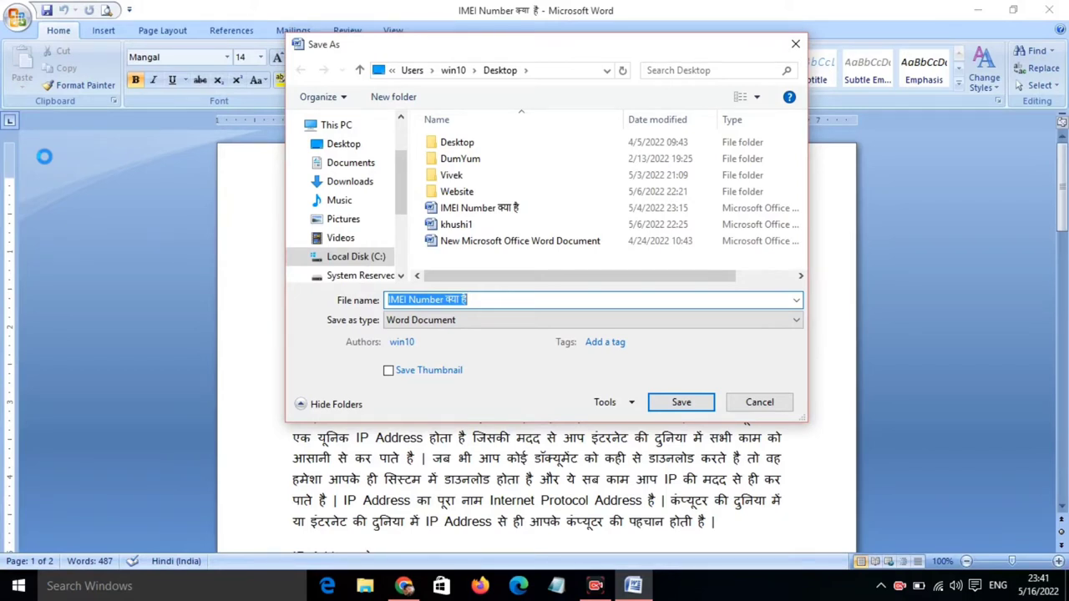
- Keep Word Document as the file type and bring up the Tools dropdown
mouse_move(451, 176)
left_click(696, 321)
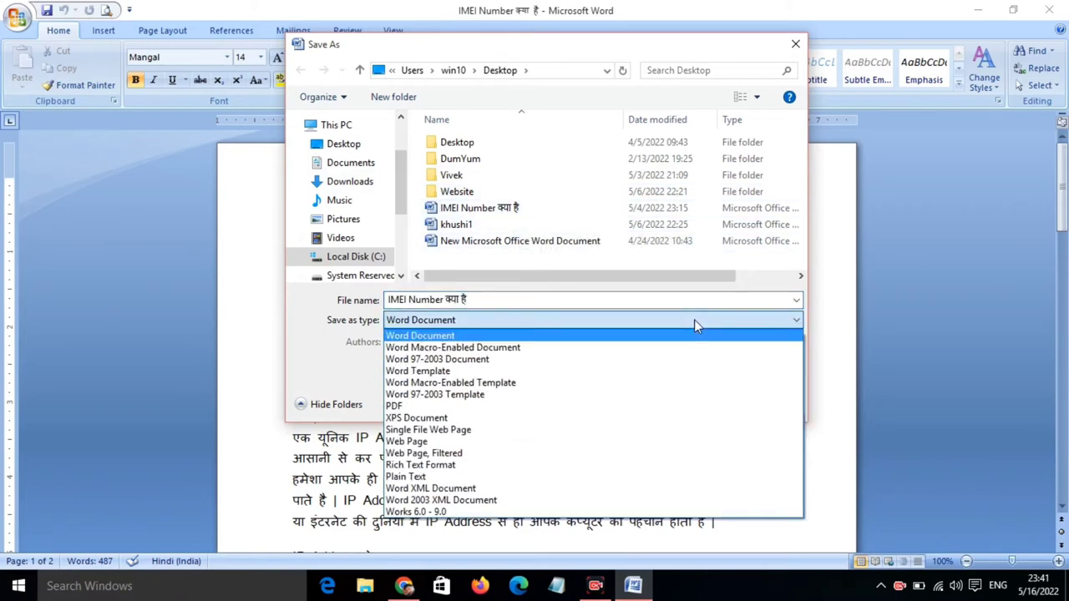
left_click(694, 319)
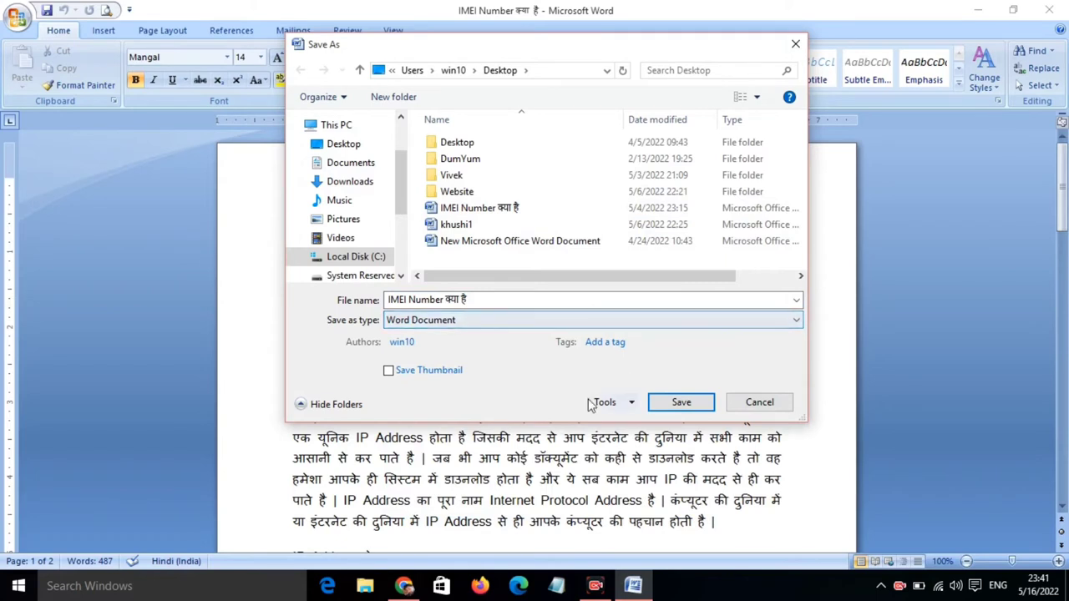
left_click(633, 404)
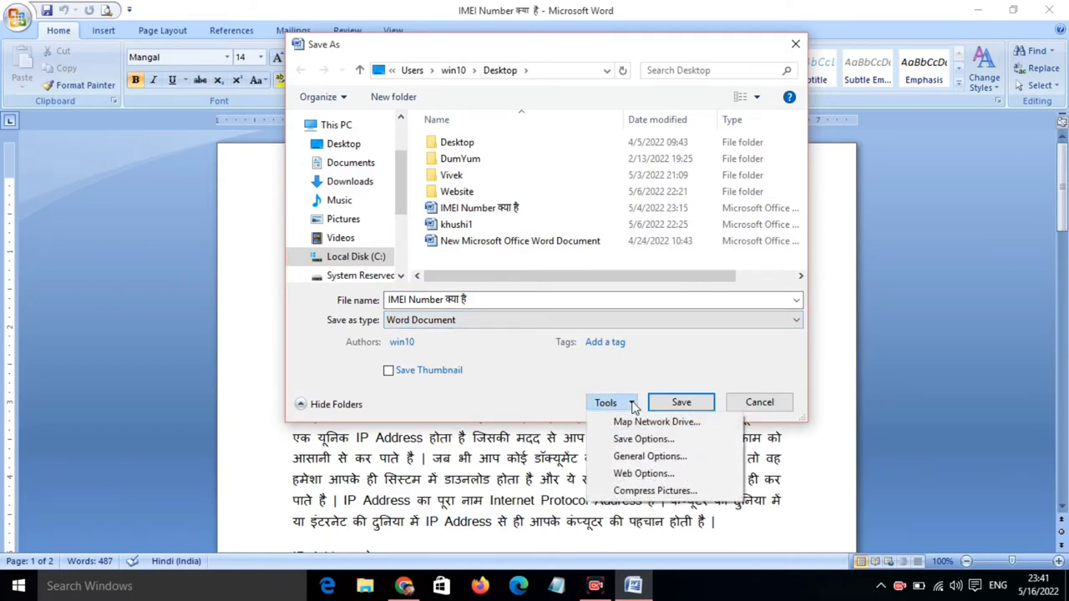
- In General Options, set a password to open and a password to modify, then re-enter each to confirm
left_click(643, 459)
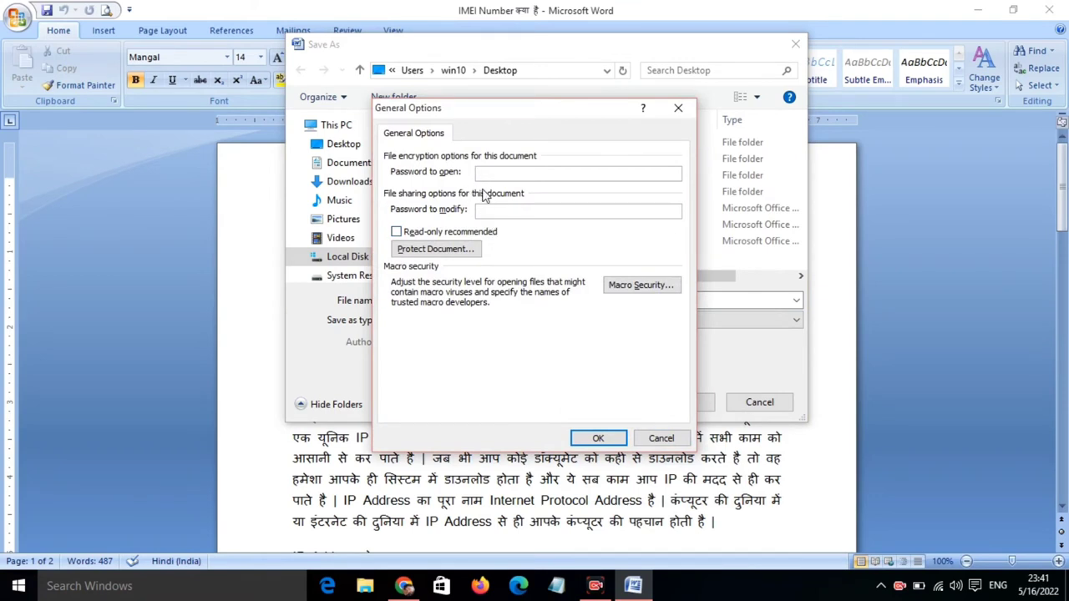
left_click(501, 213)
left_click(587, 441)
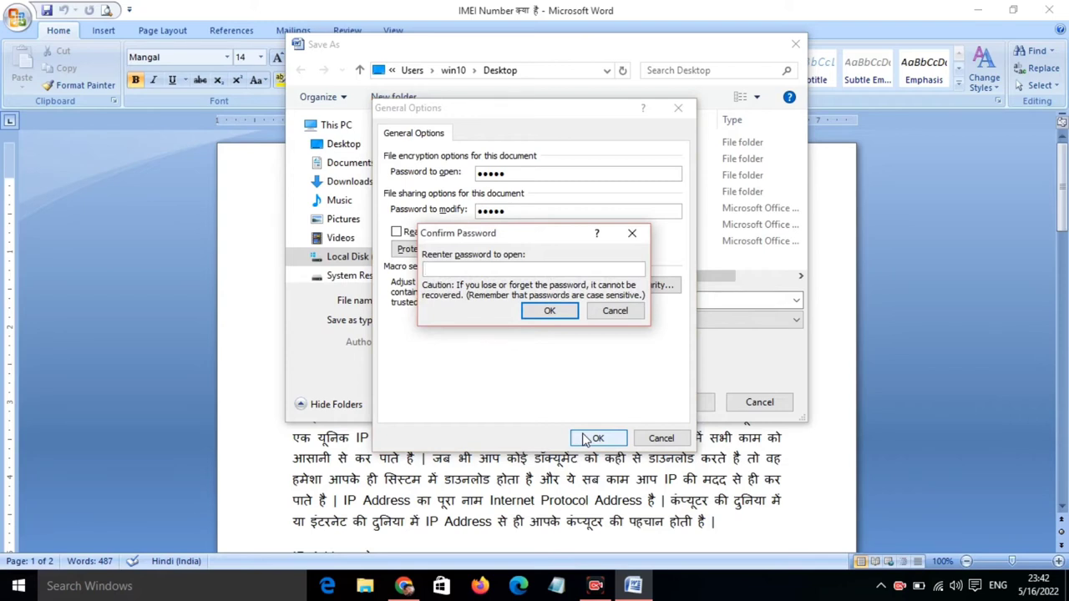
left_click(549, 310)
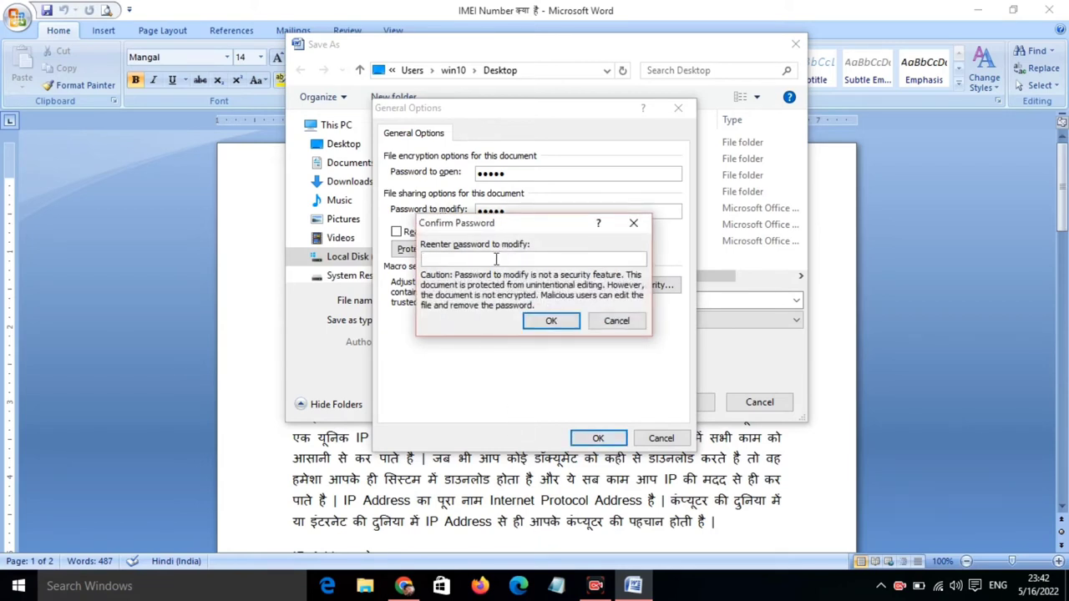
- Confirm the modify password, save the protected document to the Desktop, and close Word saving changes
left_click(543, 323)
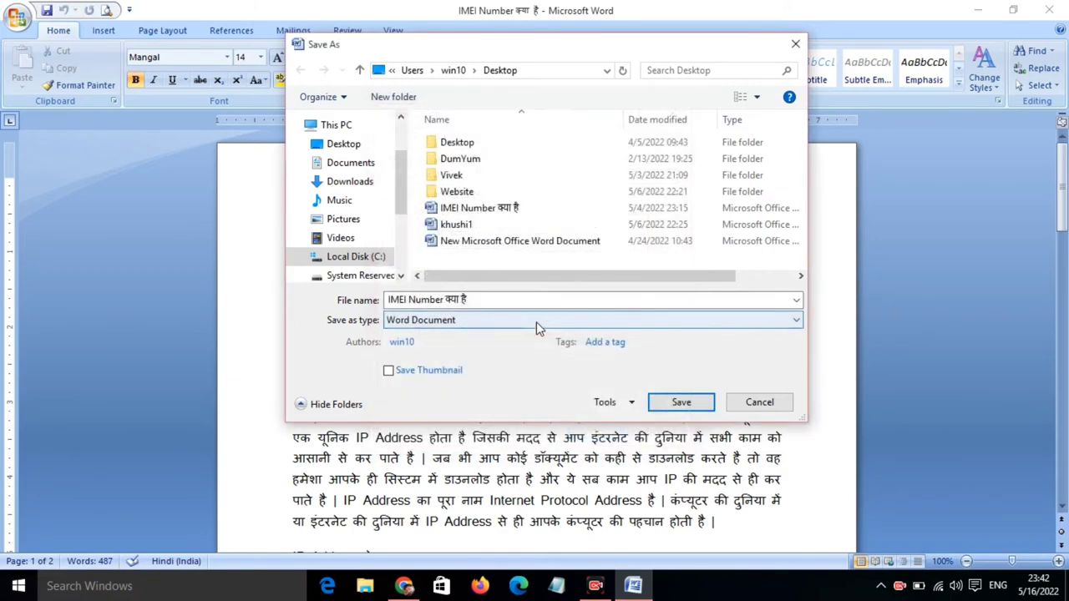
left_click(678, 405)
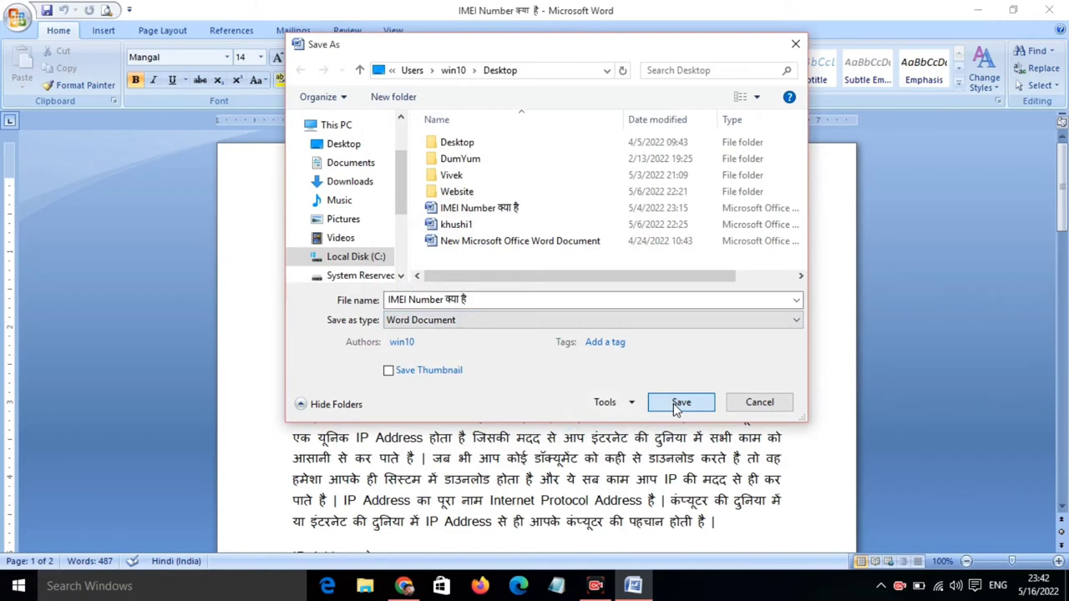
left_click(678, 404)
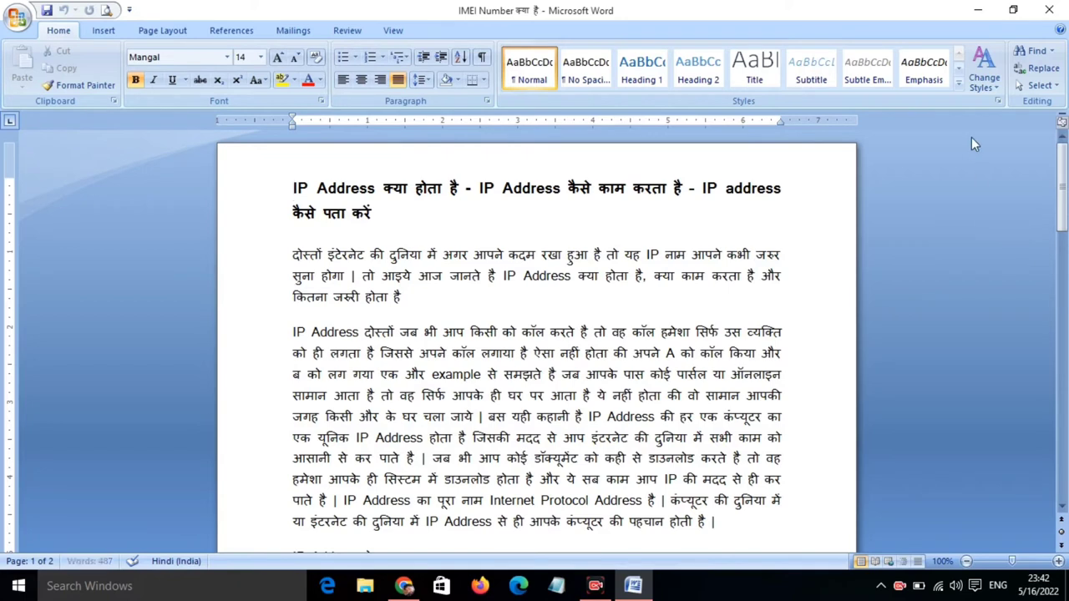
left_click(1046, 15)
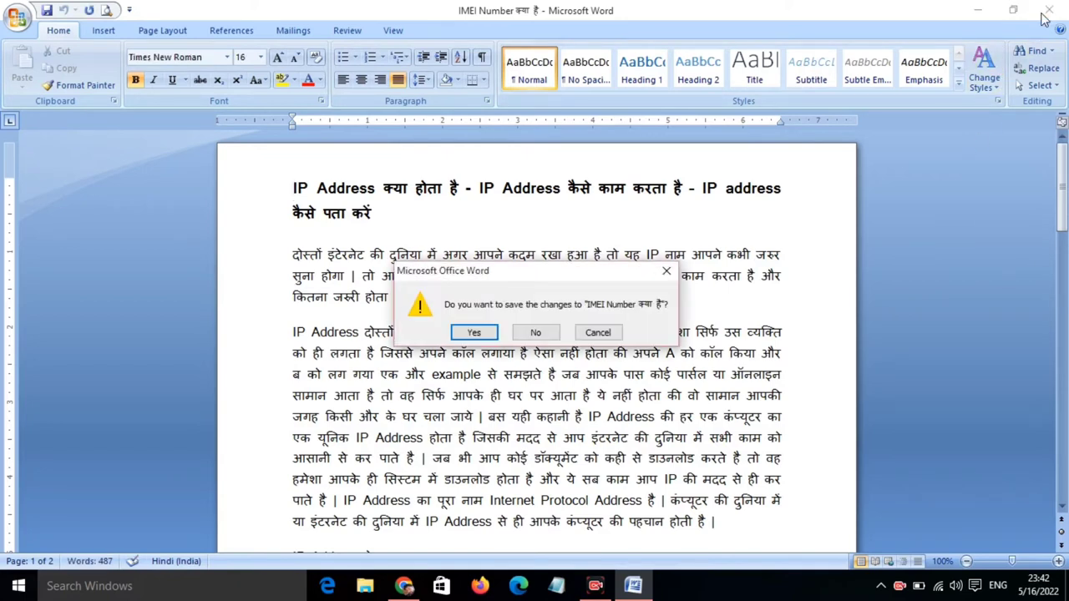
left_click(462, 337)
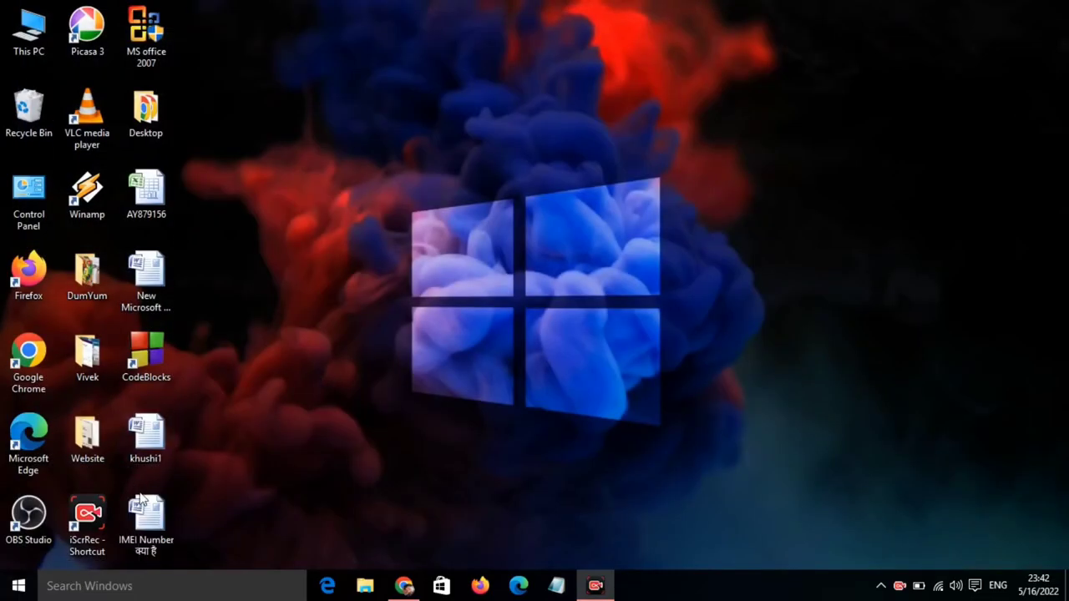
- Reopen the IMEI Number document with a wrong password and dismiss the incorrect-password error
double_click(147, 515)
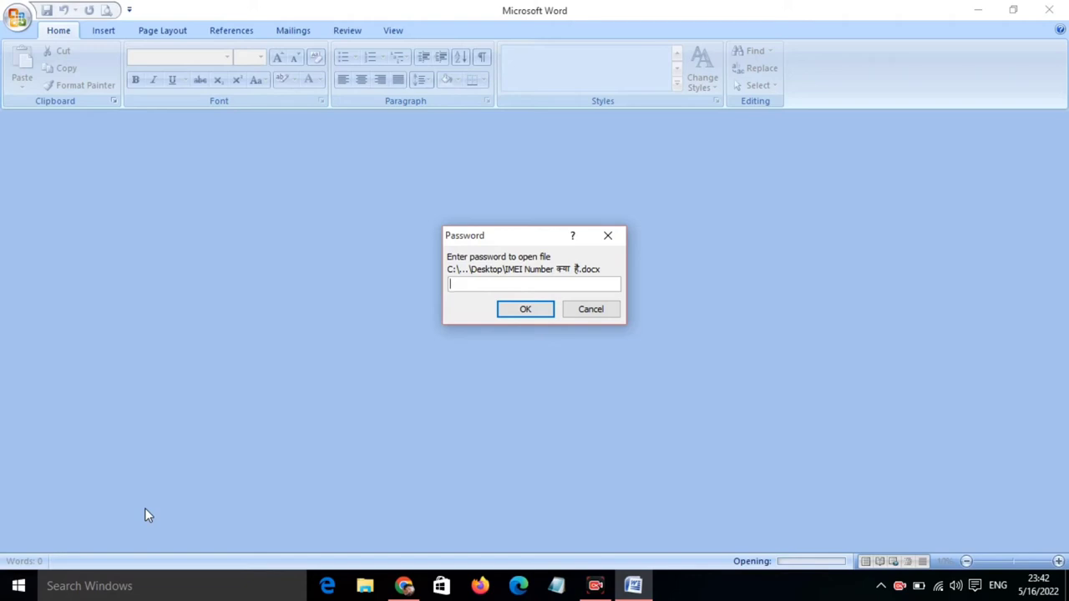
left_click(529, 309)
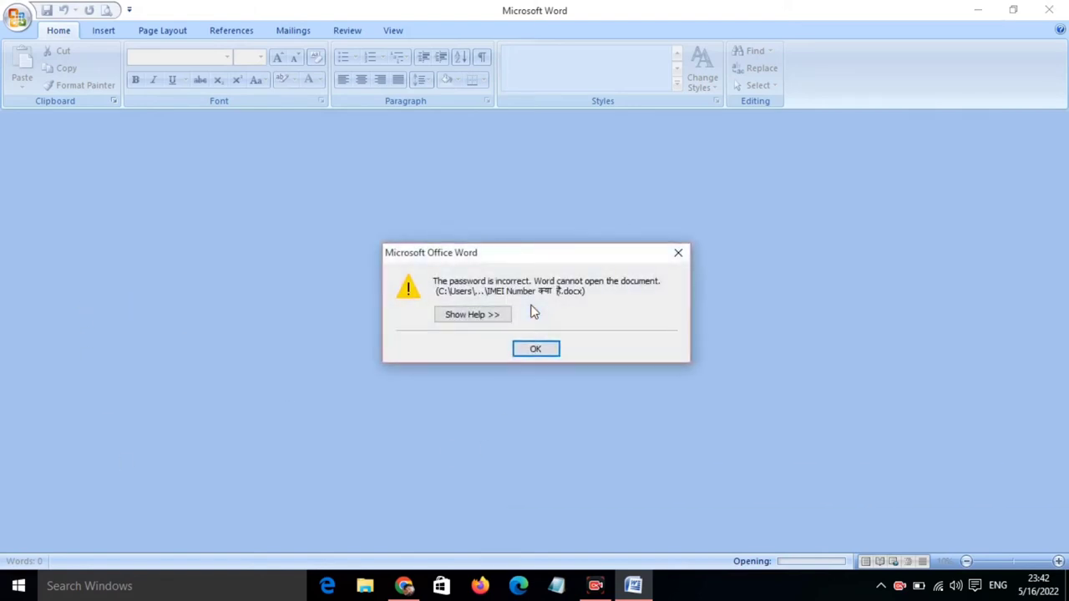
left_click(538, 347)
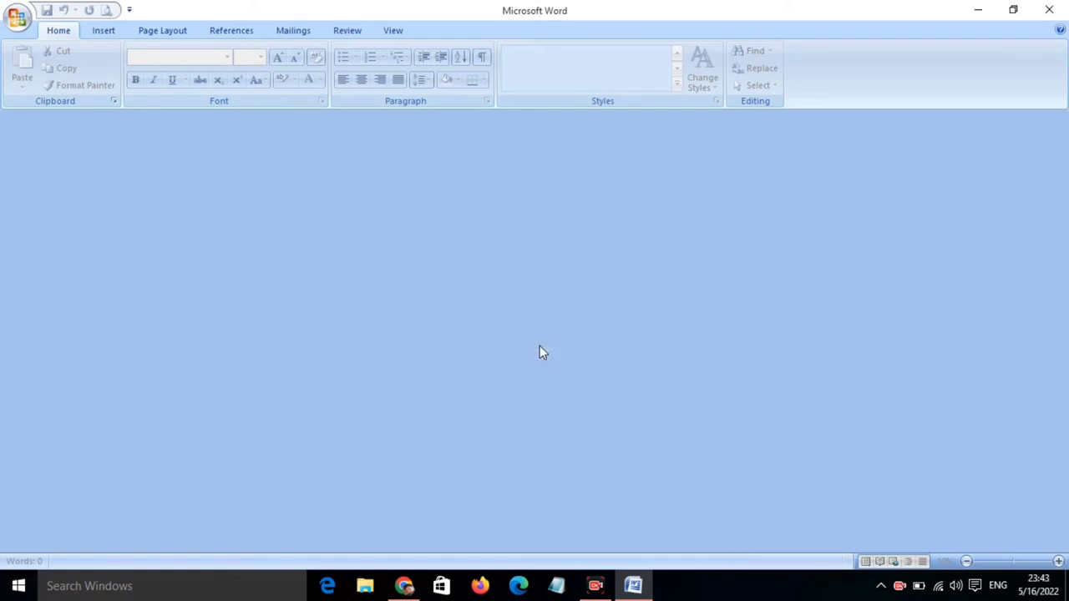
- Close the empty Word window, reopen the IMEI Number document, and enter the correct open and modify passwords
left_click(1049, 10)
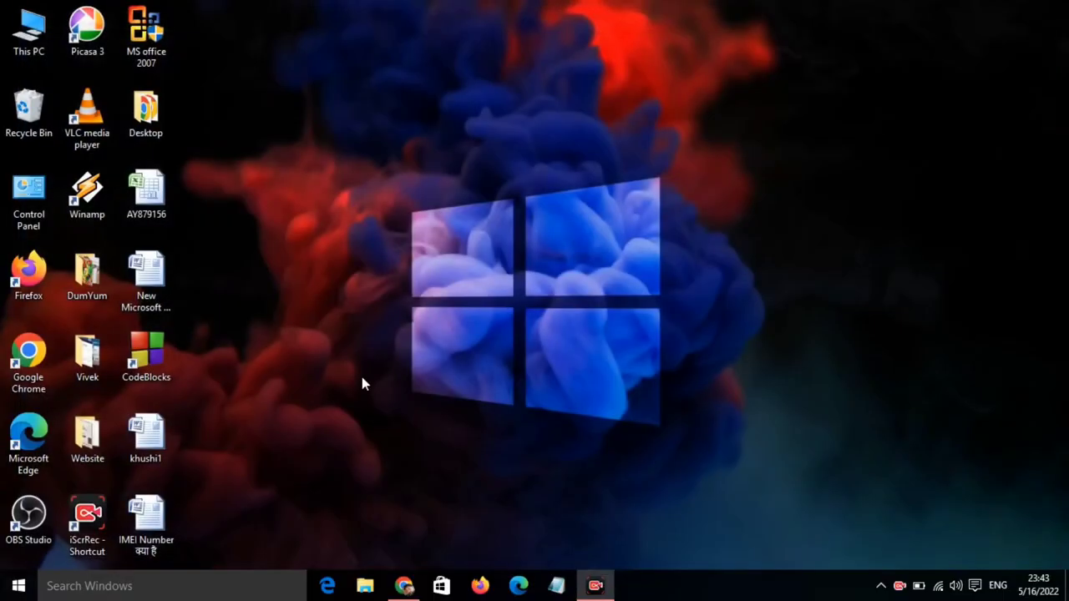
double_click(146, 518)
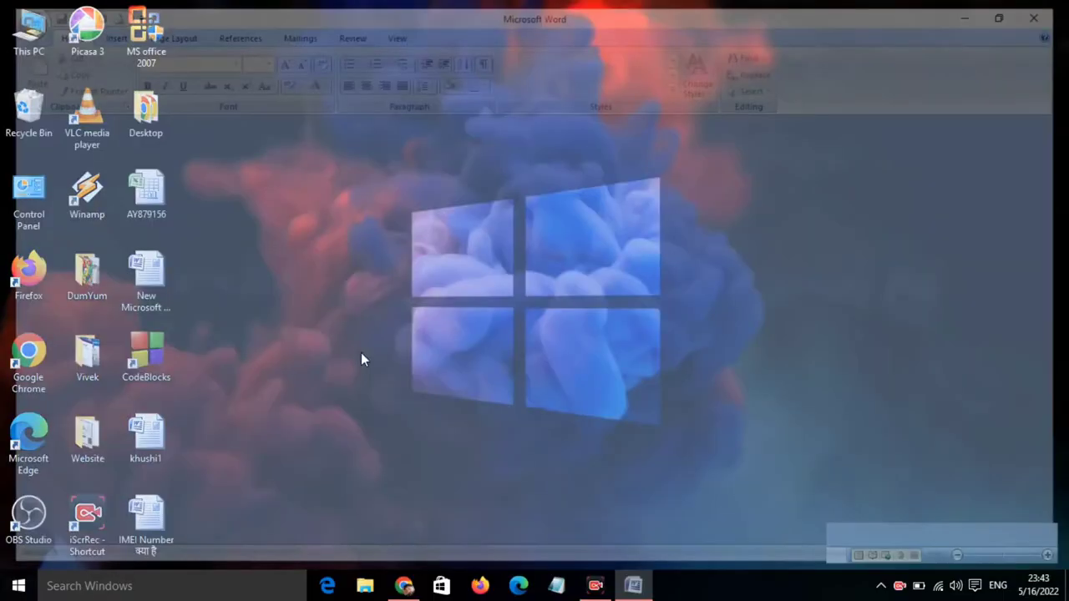
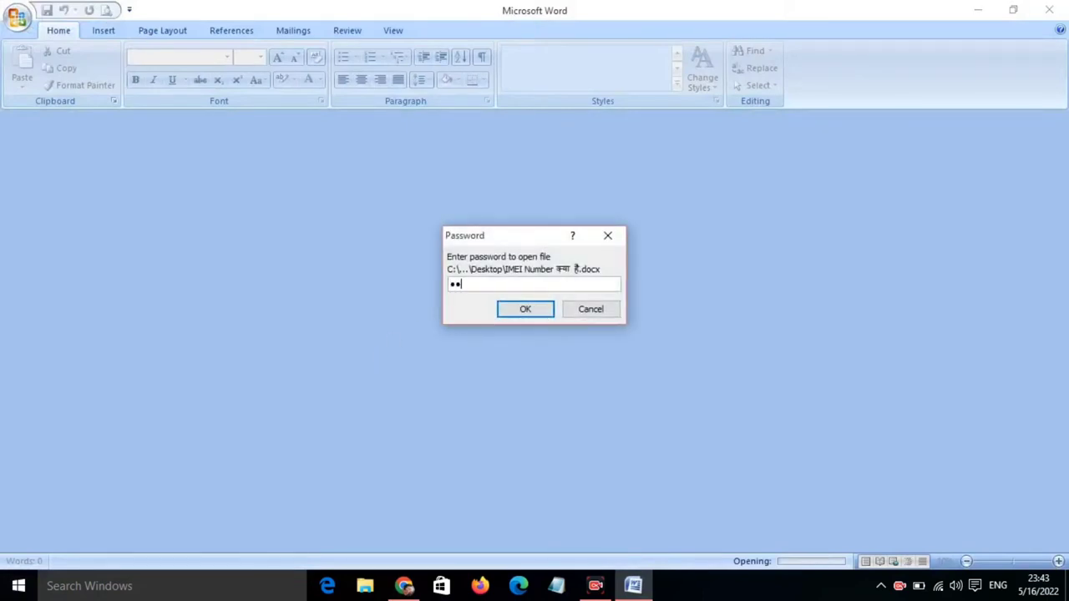
left_click(507, 315)
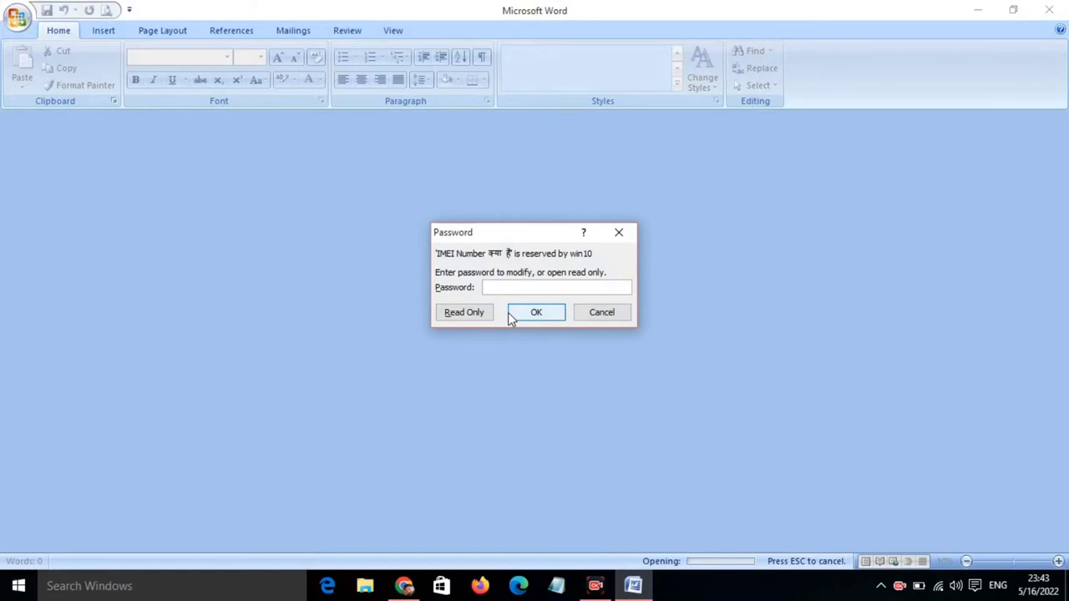
left_click(538, 311)
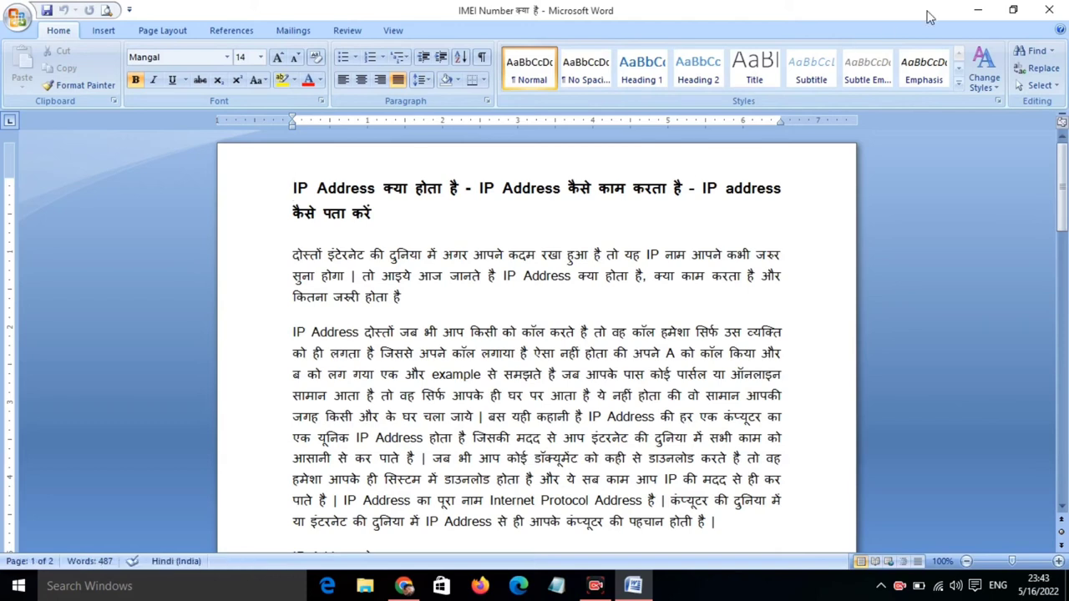
- Close Word, search Windows for 'exce', and launch Microsoft Office Excel 2007
left_click(1050, 8)
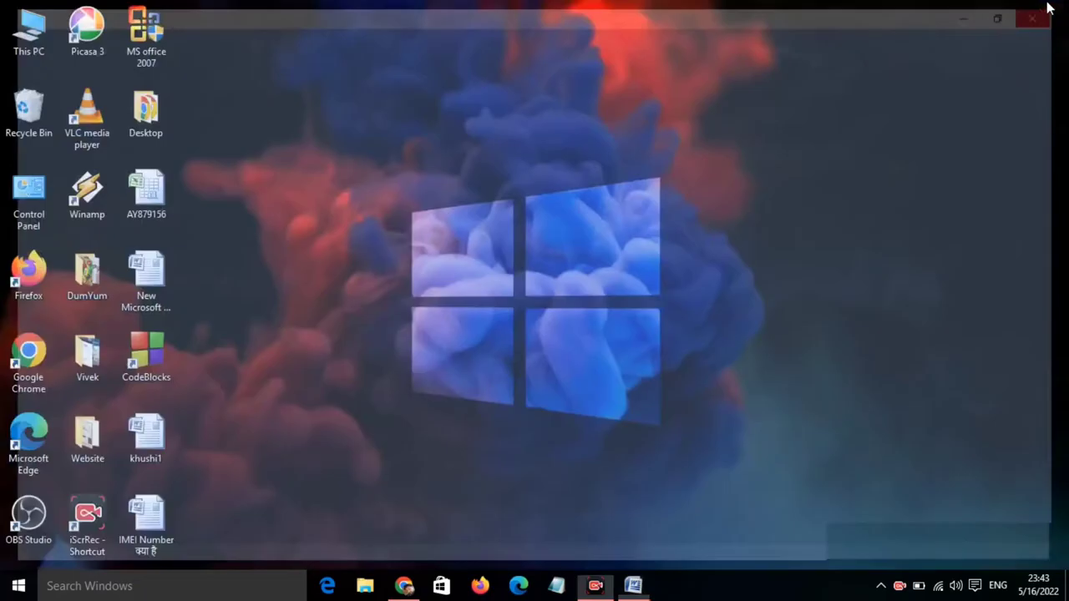
left_click(110, 583)
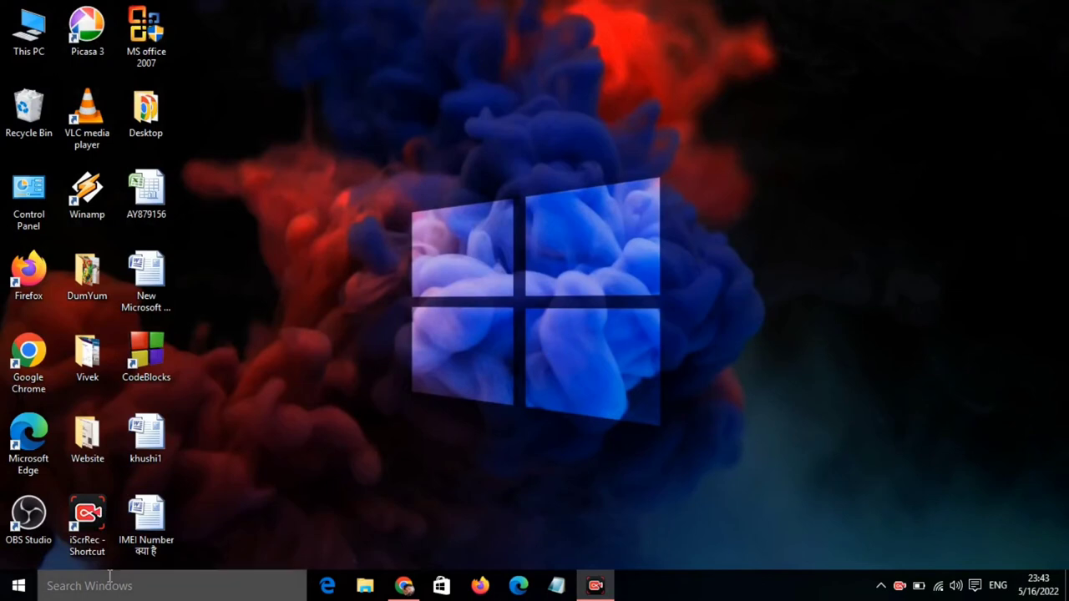
type("exce")
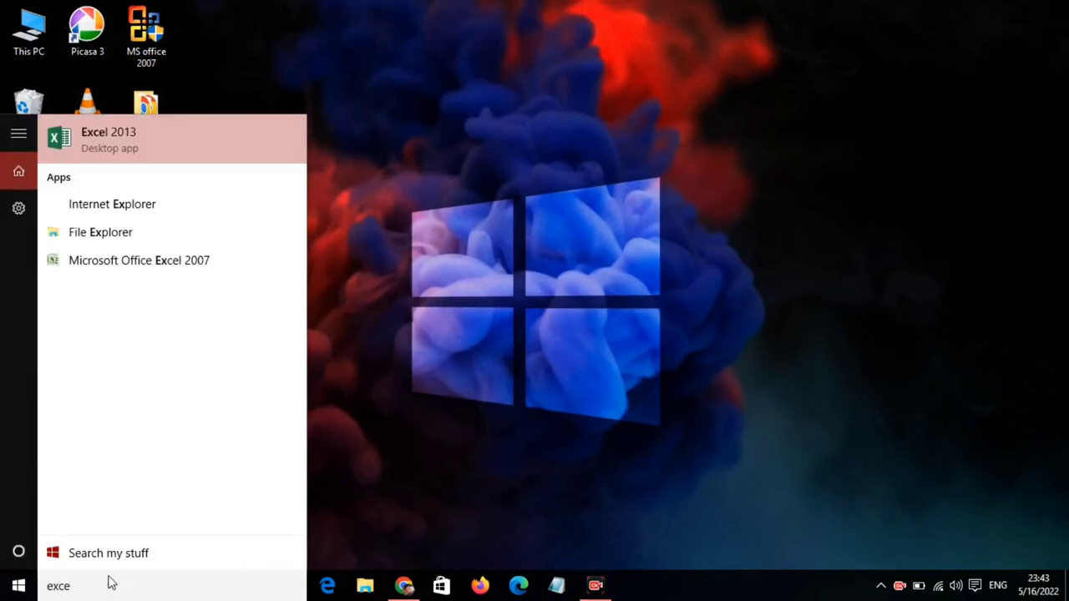
left_click(128, 203)
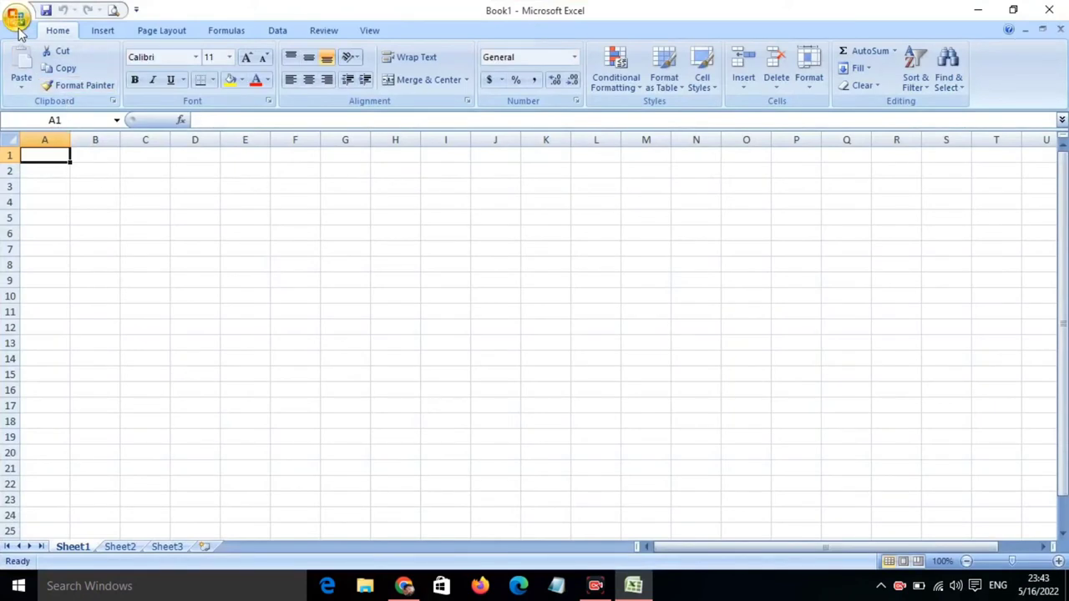
- In Excel's Save As dialog, view Tools > General Options and cancel it unchanged
left_click(17, 18)
left_click(40, 158)
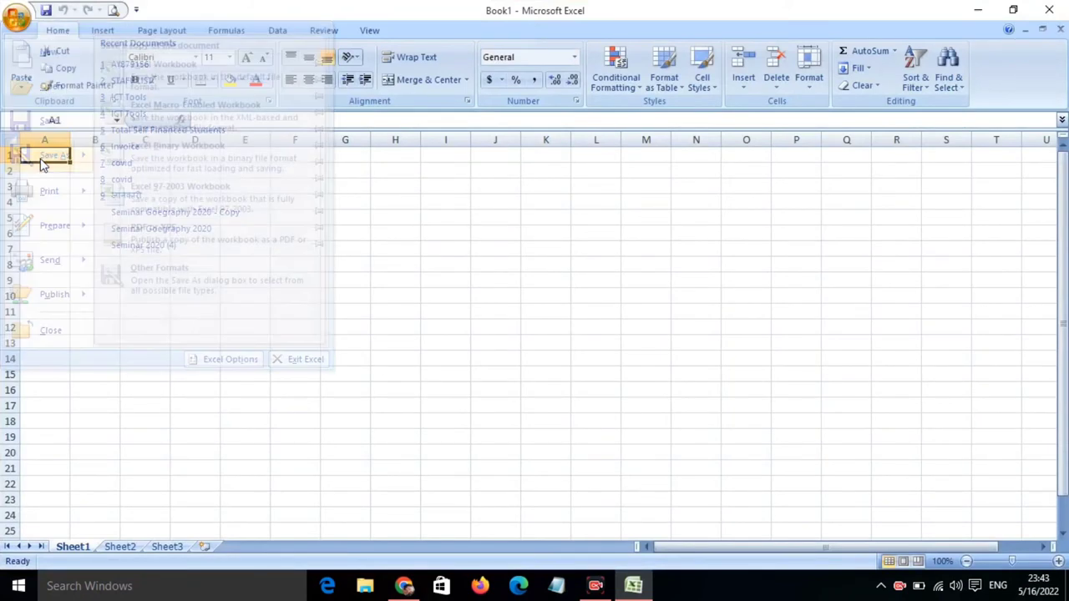
left_click(352, 371)
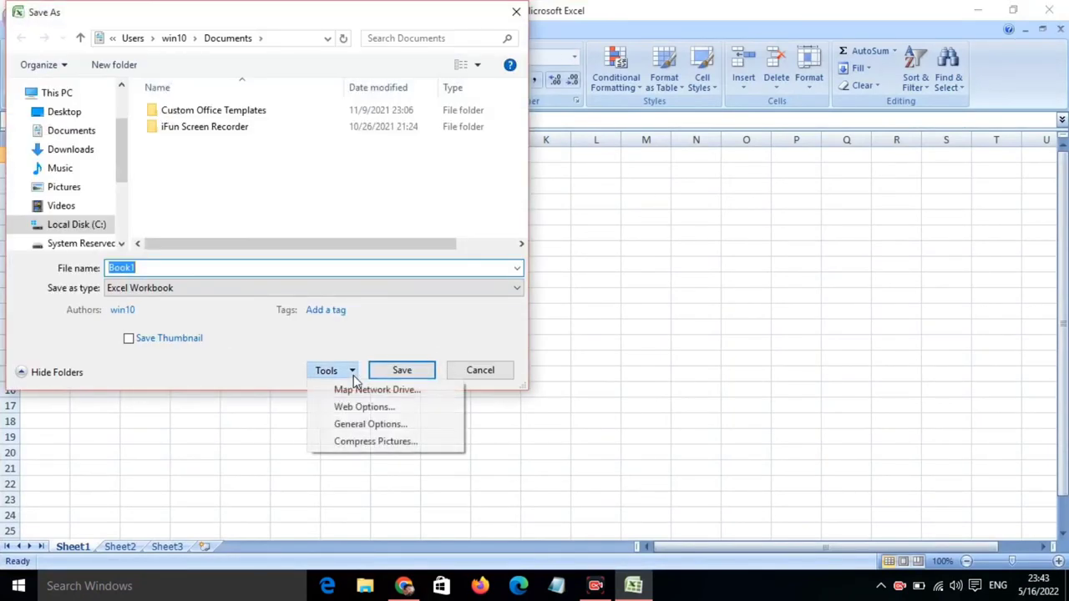
left_click(363, 423)
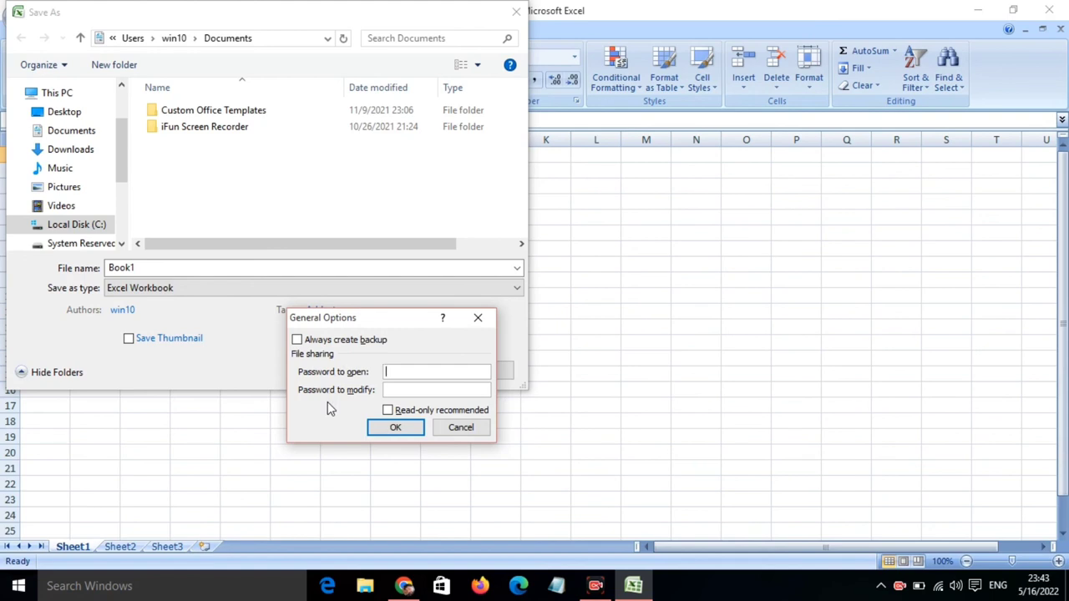
left_click(451, 431)
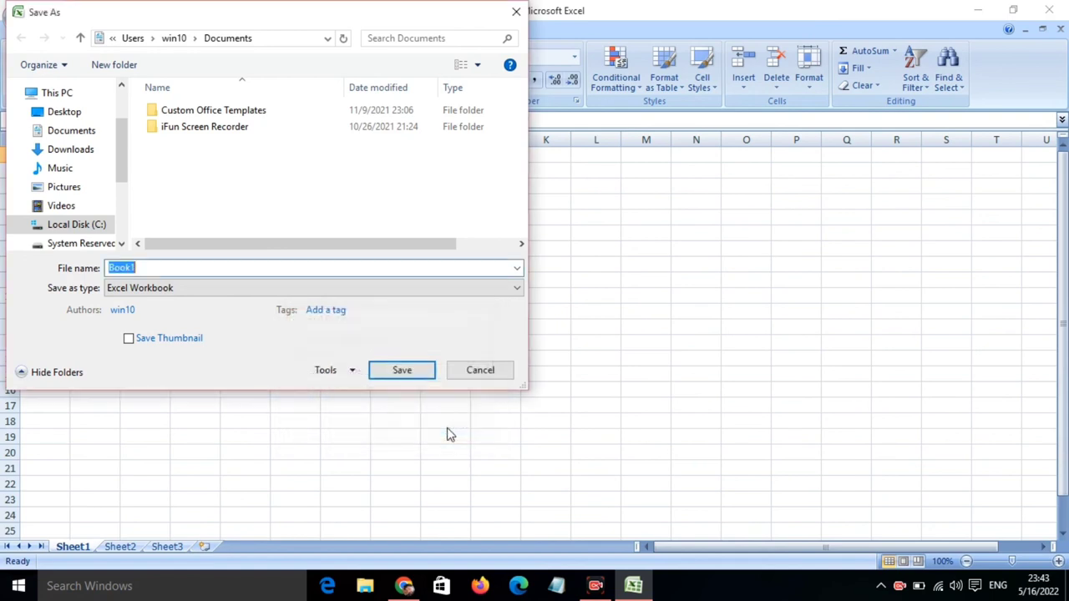
- Cancel the Save As, close Excel, and bring back the YouTube channel page
left_click(482, 367)
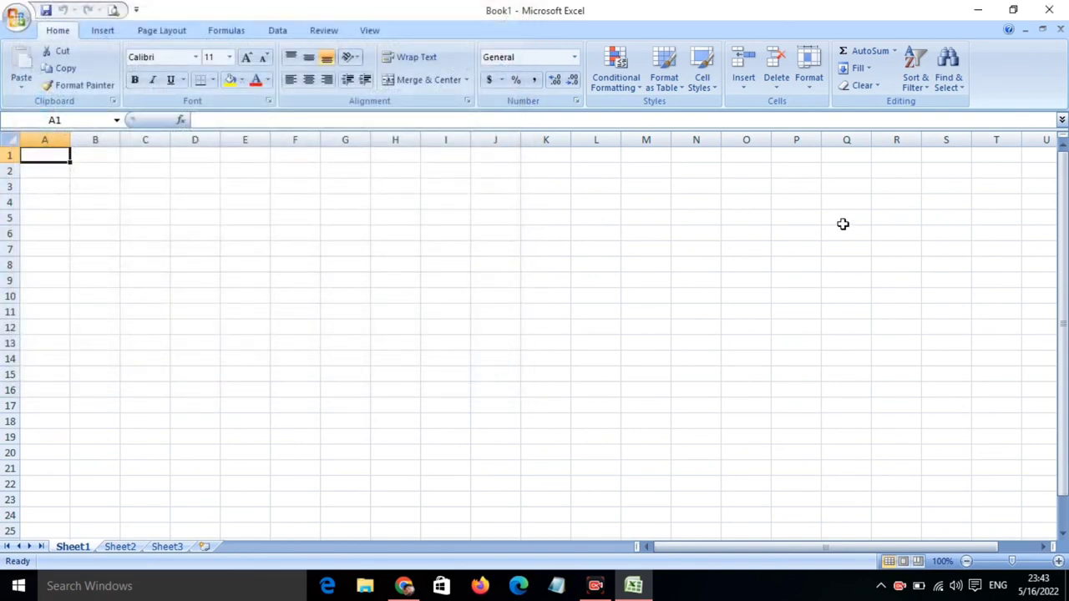
left_click(1050, 10)
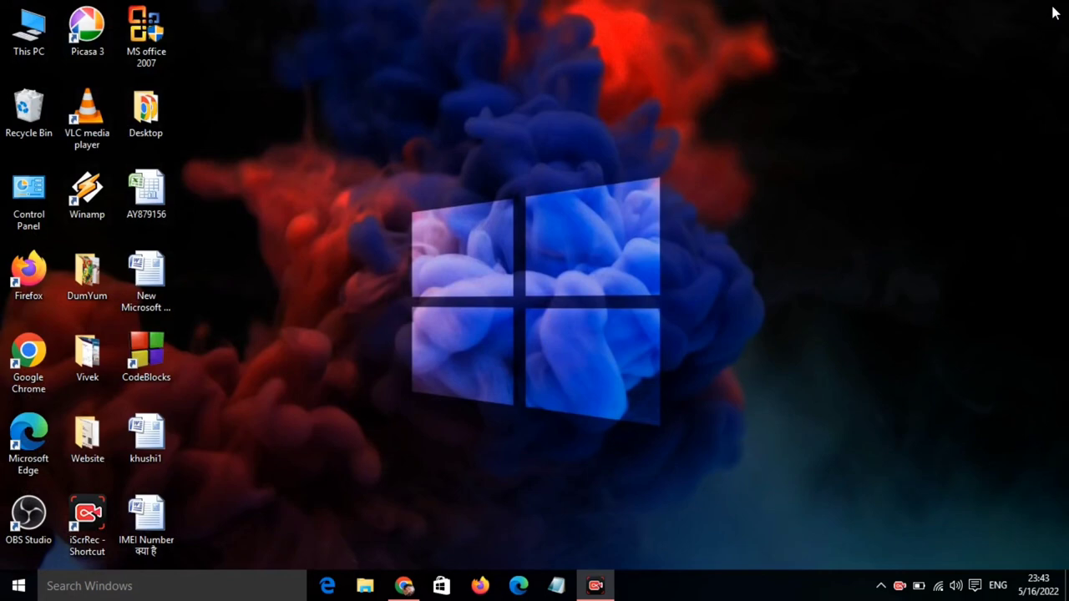
left_click(403, 587)
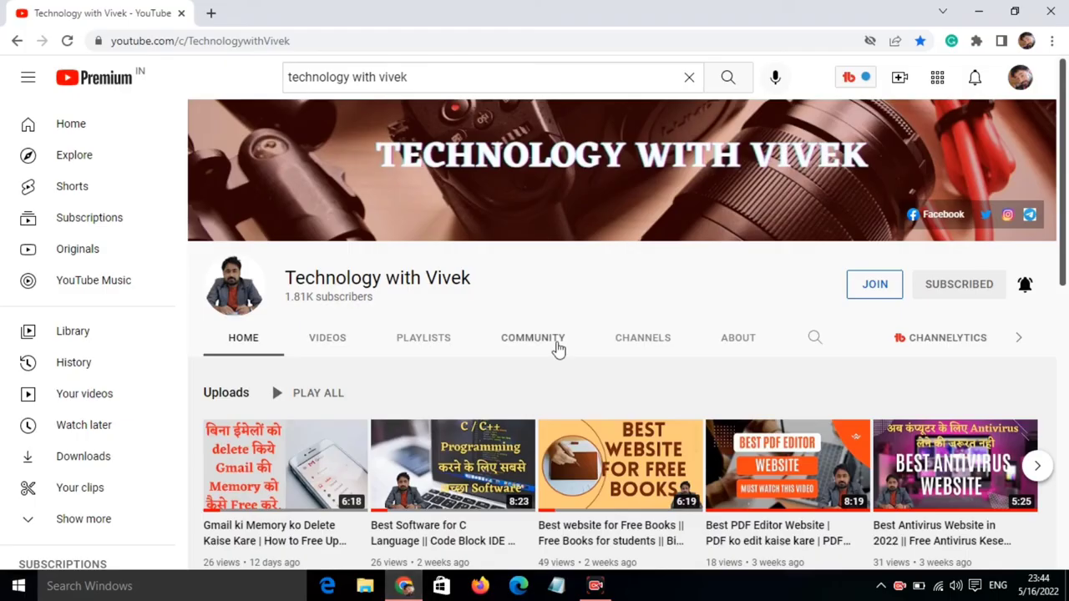